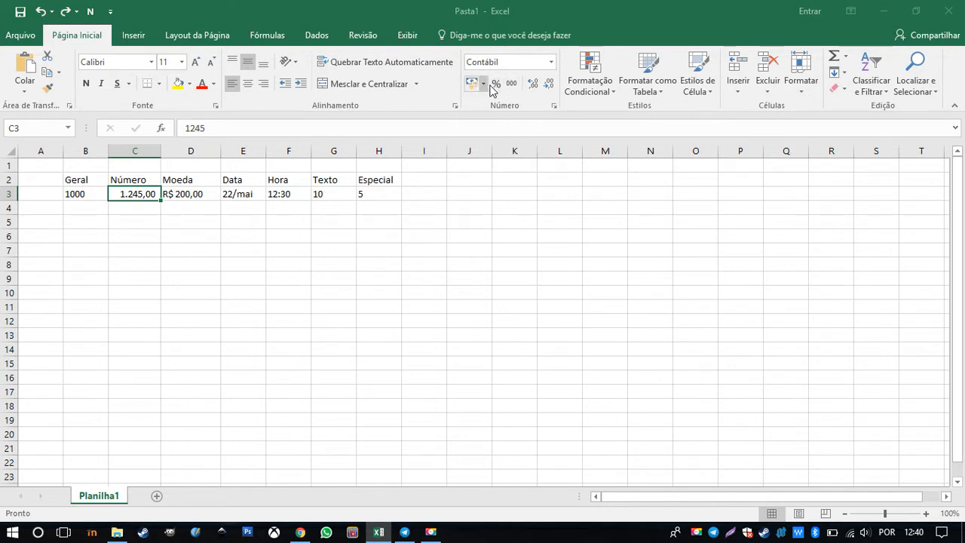
# Try extra decimal places on the number in C3, ending with two decimals
pyautogui.click(534, 87)
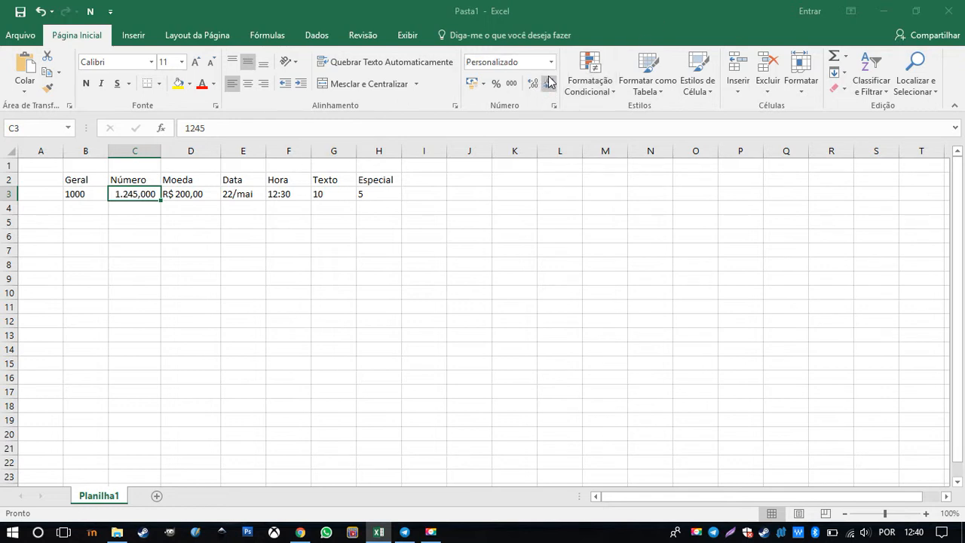
pyautogui.click(547, 86)
pyautogui.click(534, 86)
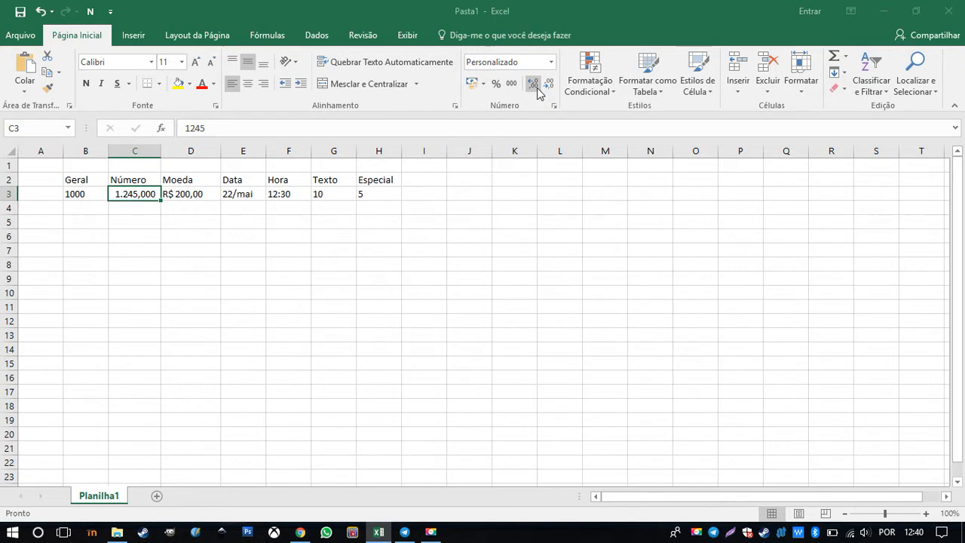
pyautogui.click(548, 86)
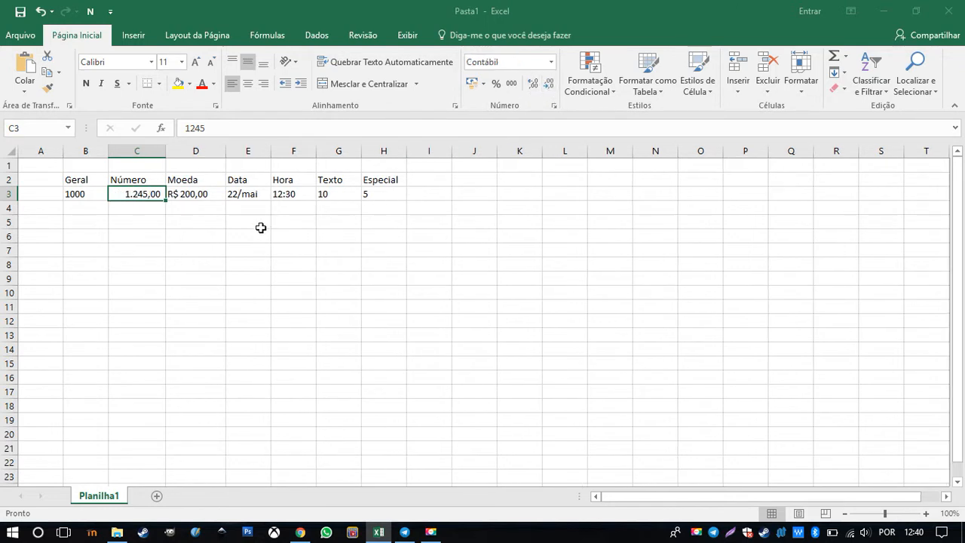
# Open the cell formatting settings for the date in E3
pyautogui.click(237, 196)
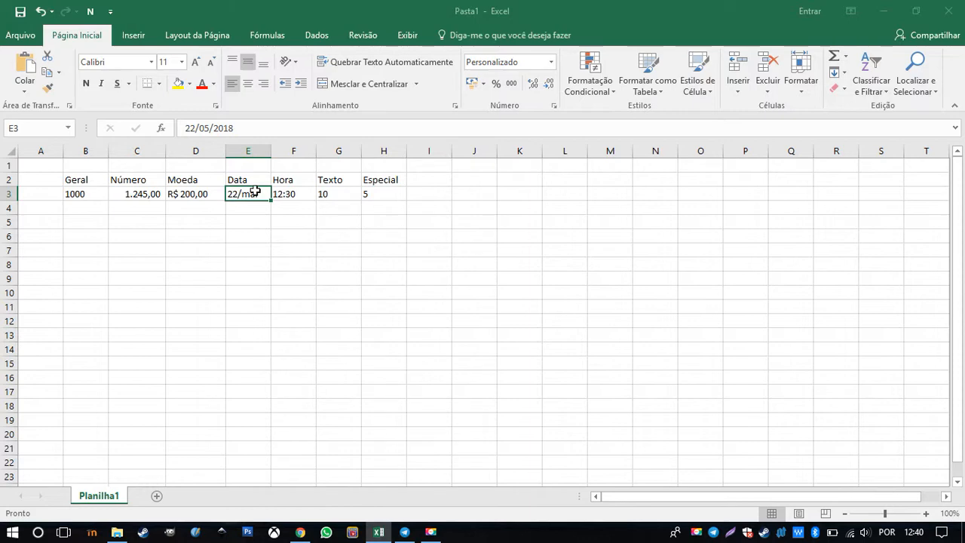
pyautogui.rightClick(263, 194)
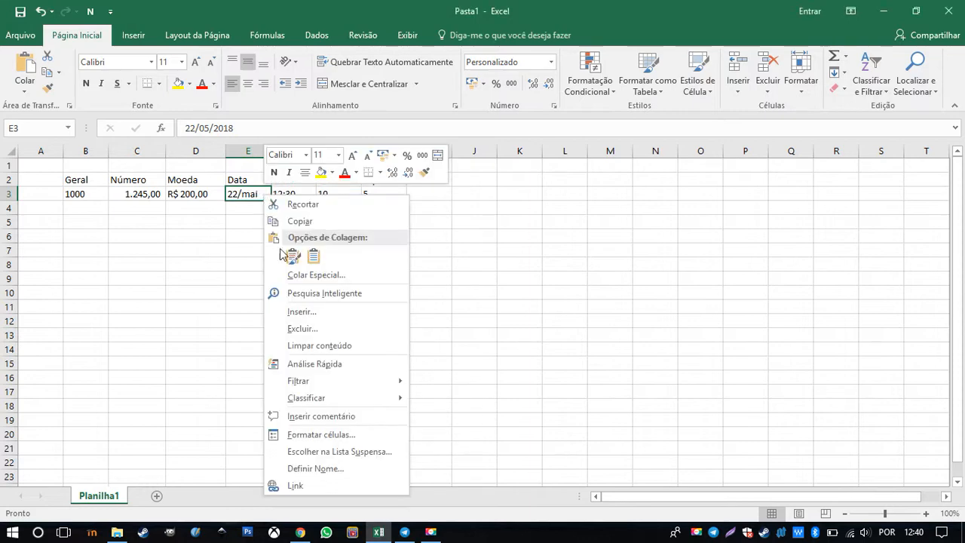
pyautogui.click(326, 435)
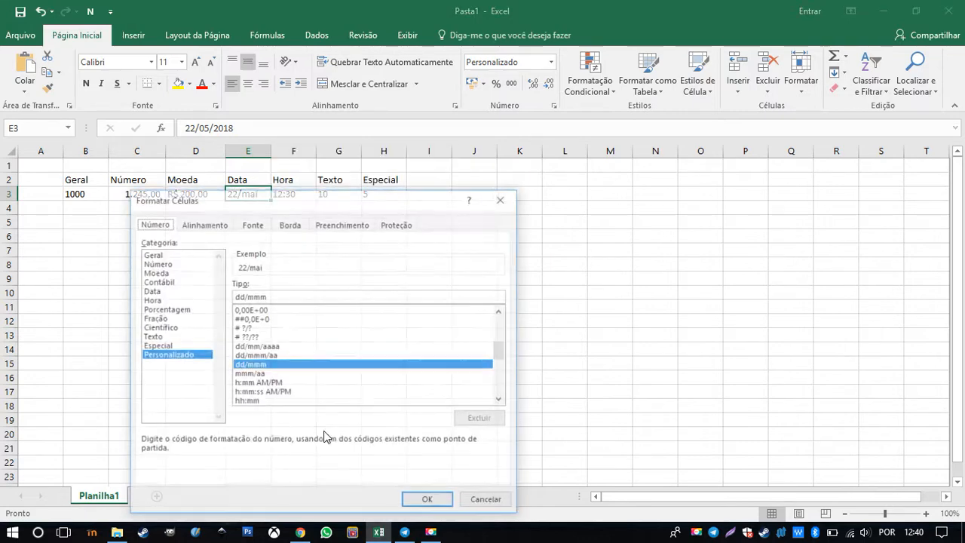
# Preview the custom formats dd/mm/aaaa and dd/mmm/aa for the date in E3 and look through the other custom formats
pyautogui.click(295, 356)
pyautogui.click(299, 346)
pyautogui.moveTo(321, 199); pyautogui.dragTo(506, 108)
pyautogui.click(454, 265)
pyautogui.click(457, 258)
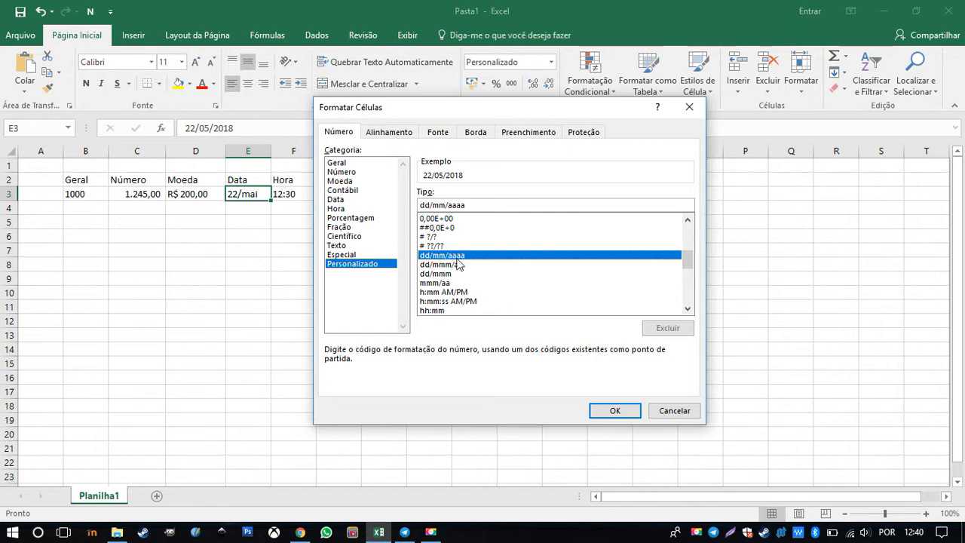
pyautogui.click(471, 266)
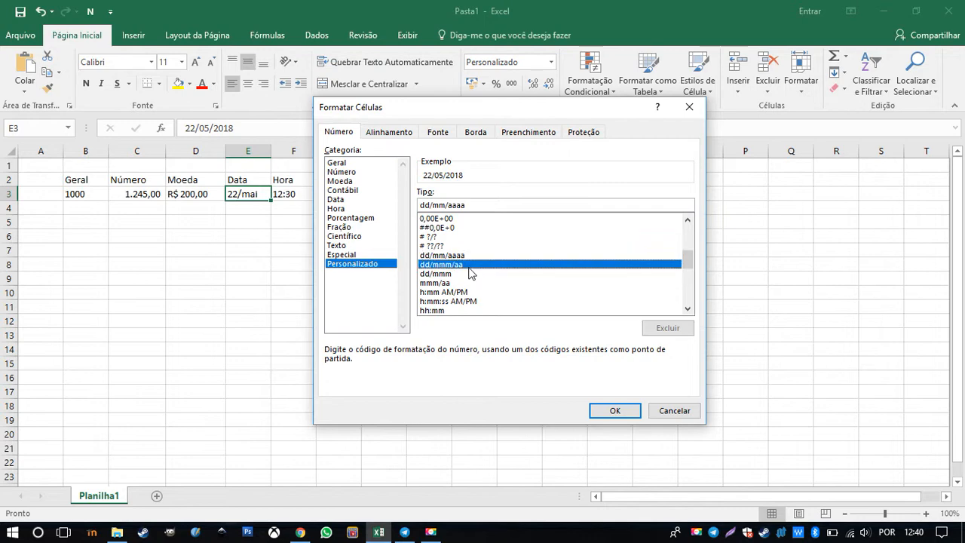
pyautogui.scroll(-2, 469, 270)
pyautogui.scroll(-5, 468, 273)
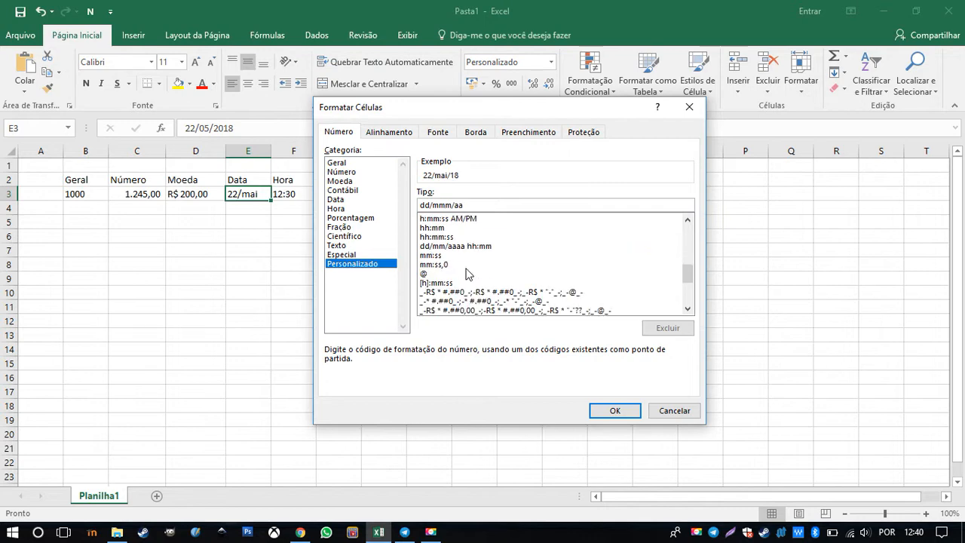
pyautogui.scroll(3, 460, 274)
pyautogui.scroll(-3, 505, 259)
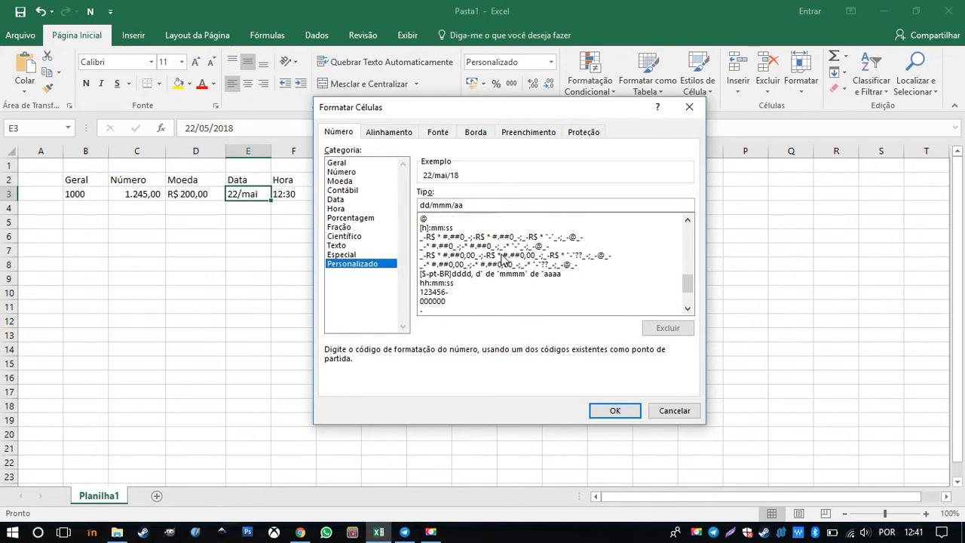
pyautogui.scroll(5, 502, 260)
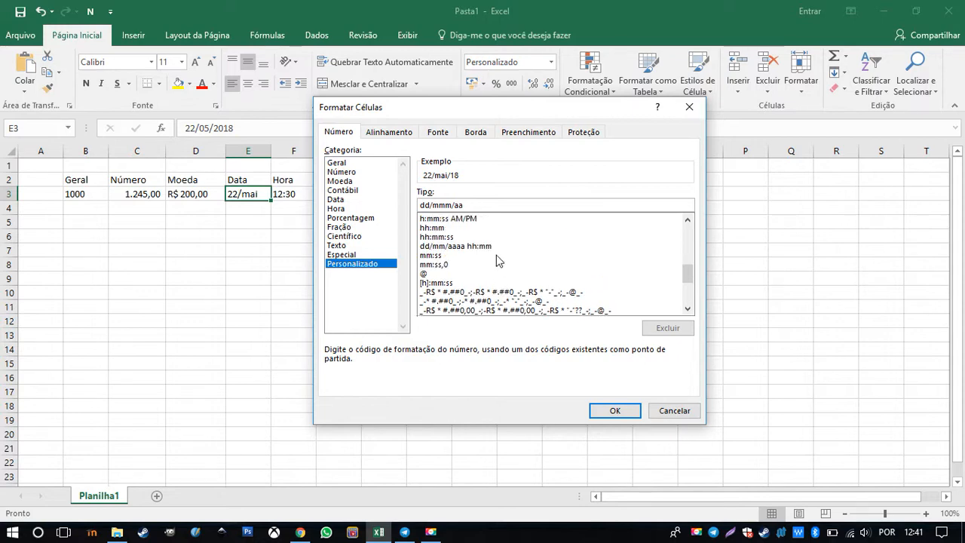
pyautogui.scroll(4, 487, 265)
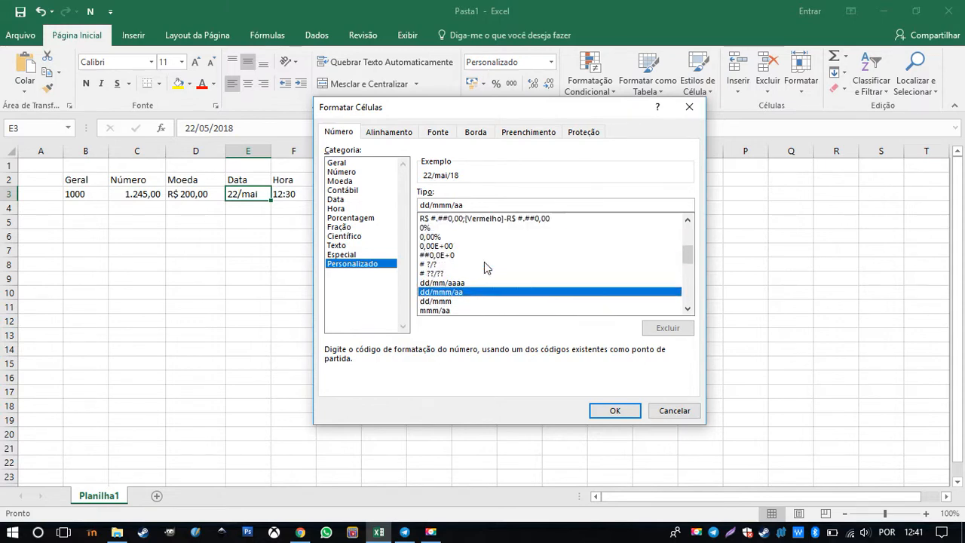
pyautogui.scroll(2, 487, 266)
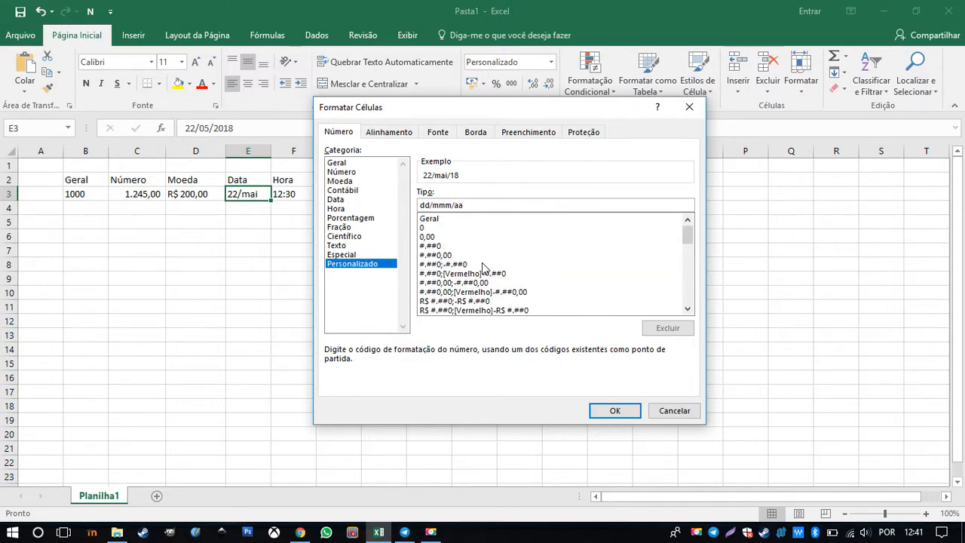
# Format the date in E3 with the Data category, using the 14/03/12 type
pyautogui.click(343, 191)
pyautogui.click(343, 199)
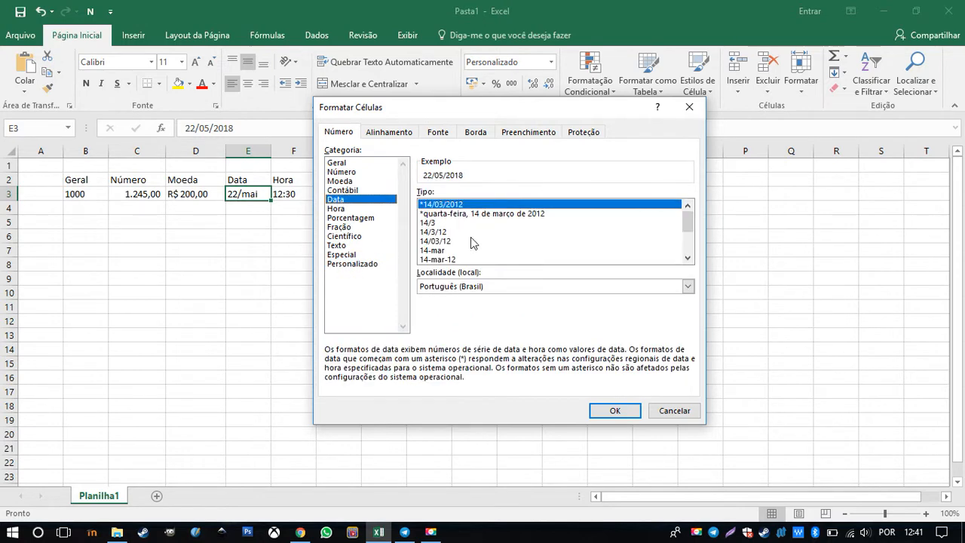
pyautogui.click(451, 242)
pyautogui.scroll(-1, 471, 245)
pyautogui.scroll(1, 469, 245)
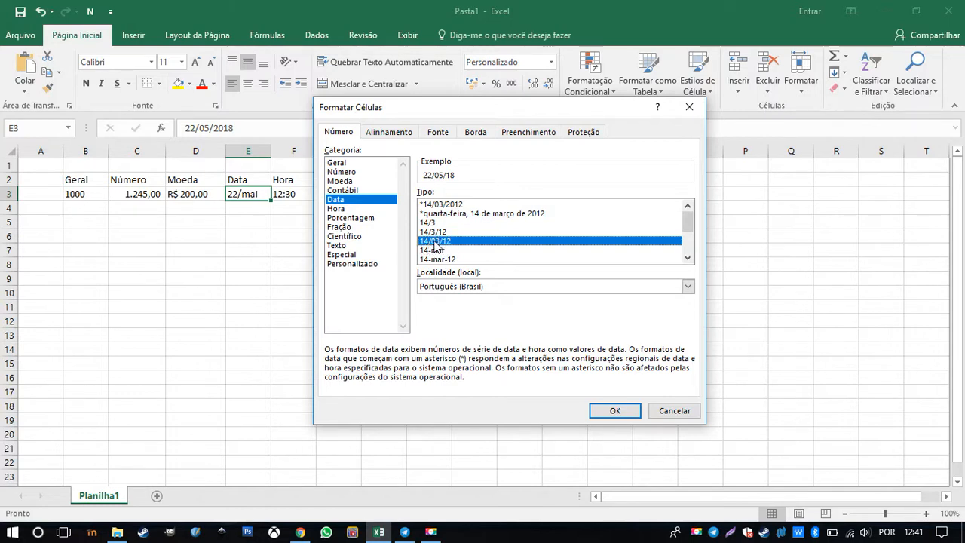
pyautogui.click(620, 412)
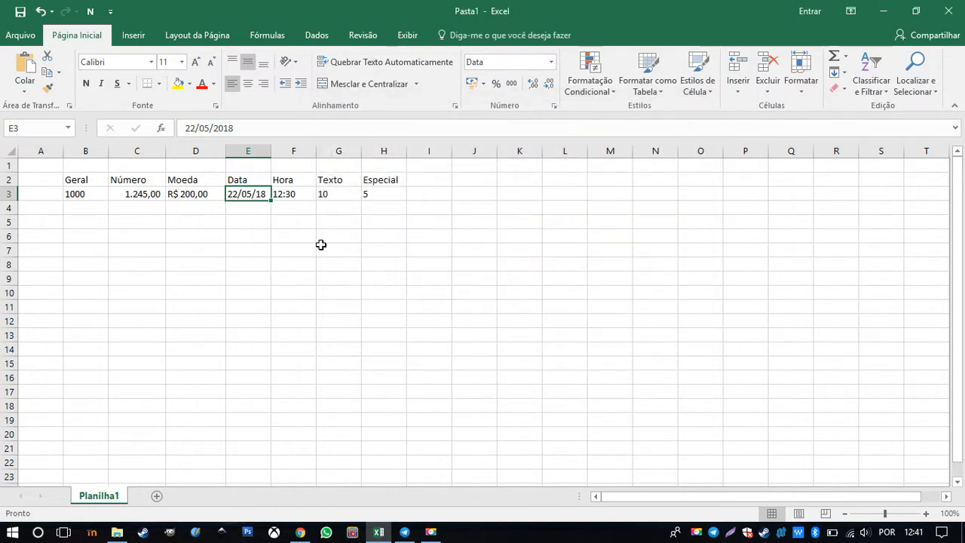
# Open cell formatting for the time in F3 and choose the Hora category with the 13:30 type
pyautogui.rightClick(283, 195)
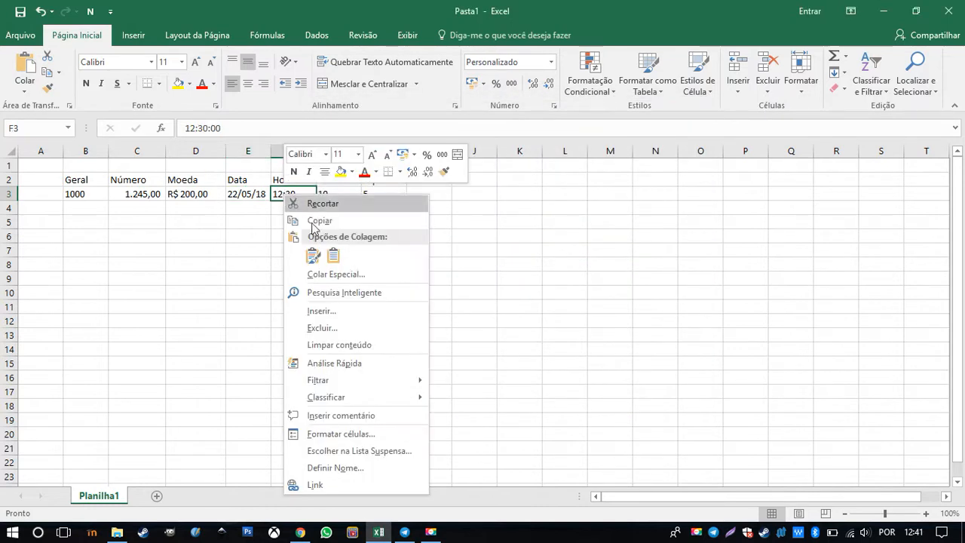
pyautogui.click(334, 432)
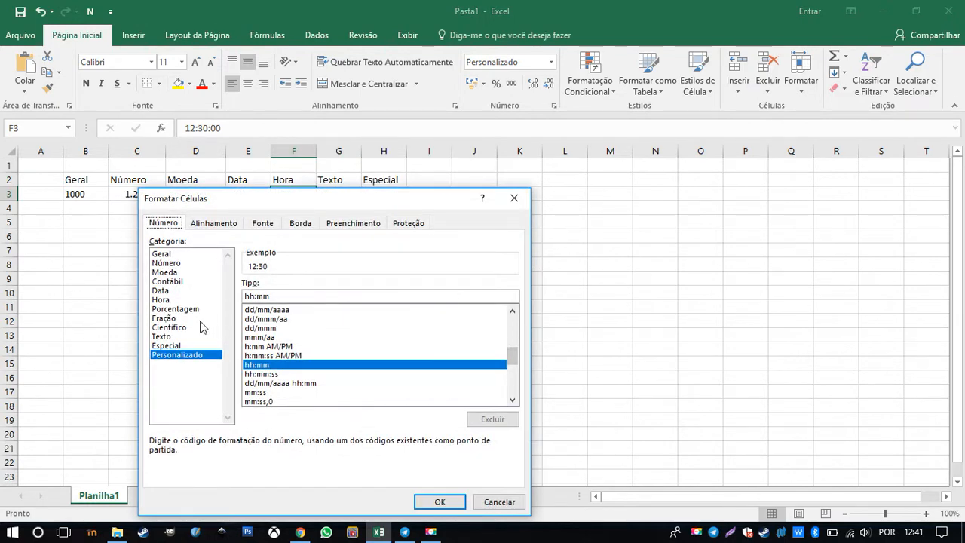
pyautogui.click(169, 300)
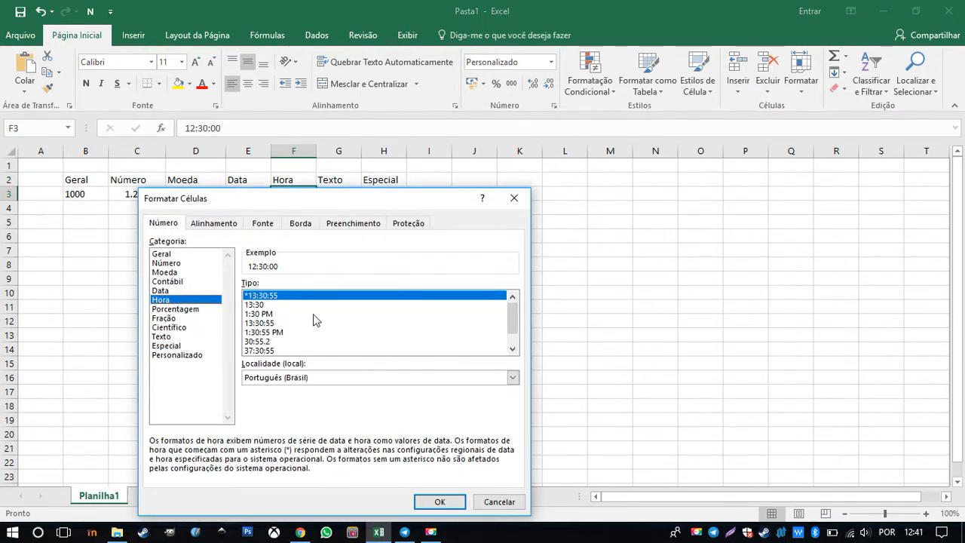
pyautogui.click(267, 305)
pyautogui.moveTo(333, 202); pyautogui.dragTo(634, 107)
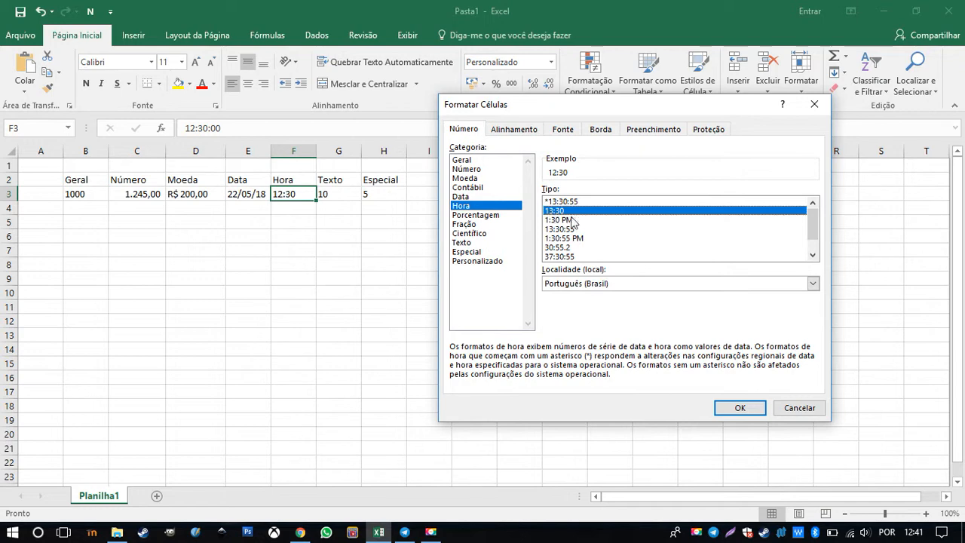
# Preview the time types 1:30 PM, 13:30:55, 1:30:55 PM, 30:55.2, 37:30:55 and 13:30 for F3
pyautogui.click(558, 221)
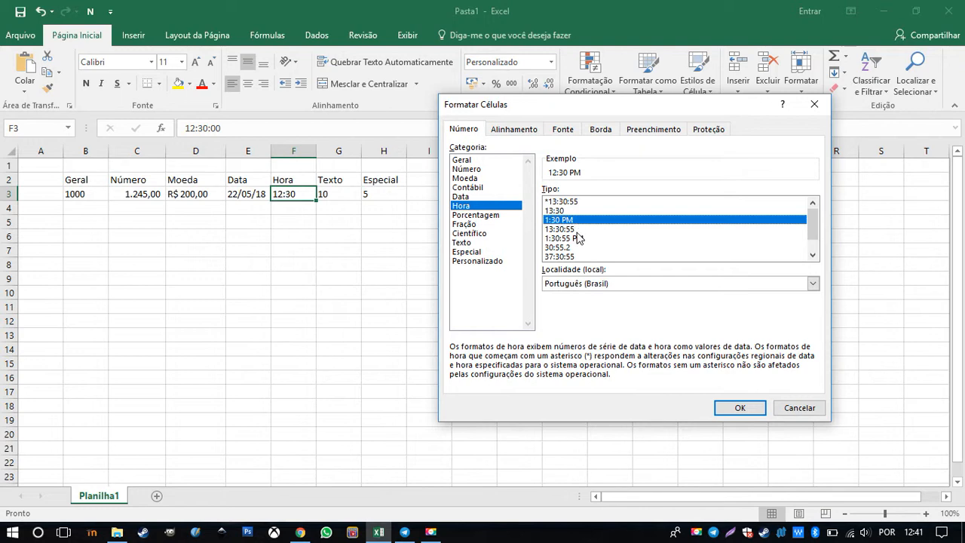
pyautogui.click(574, 229)
pyautogui.click(571, 238)
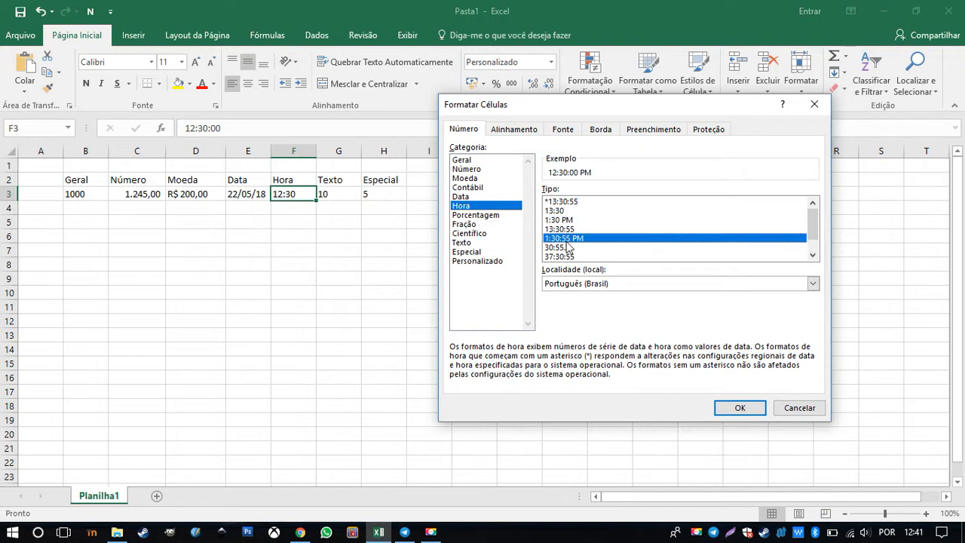
pyautogui.click(565, 246)
pyautogui.click(573, 257)
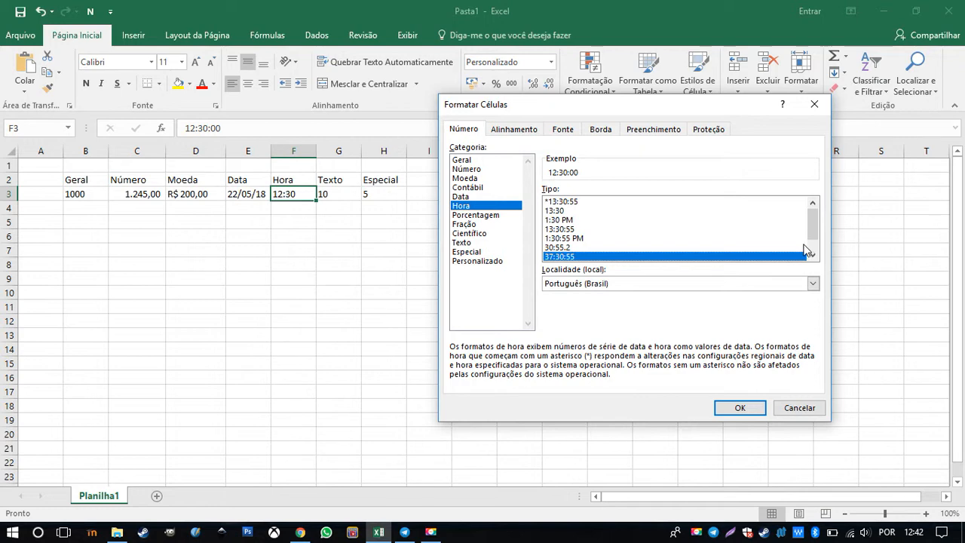
pyautogui.click(565, 212)
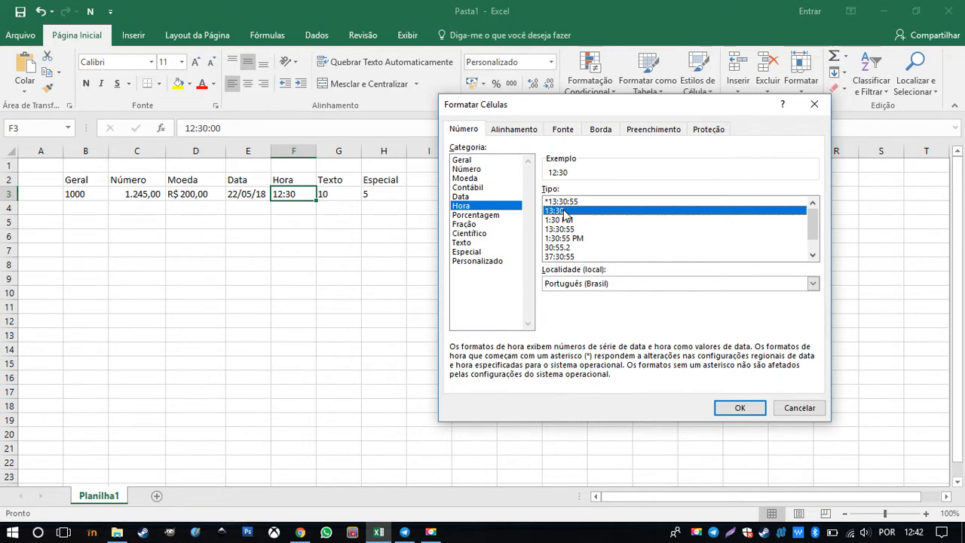
pyautogui.click(561, 257)
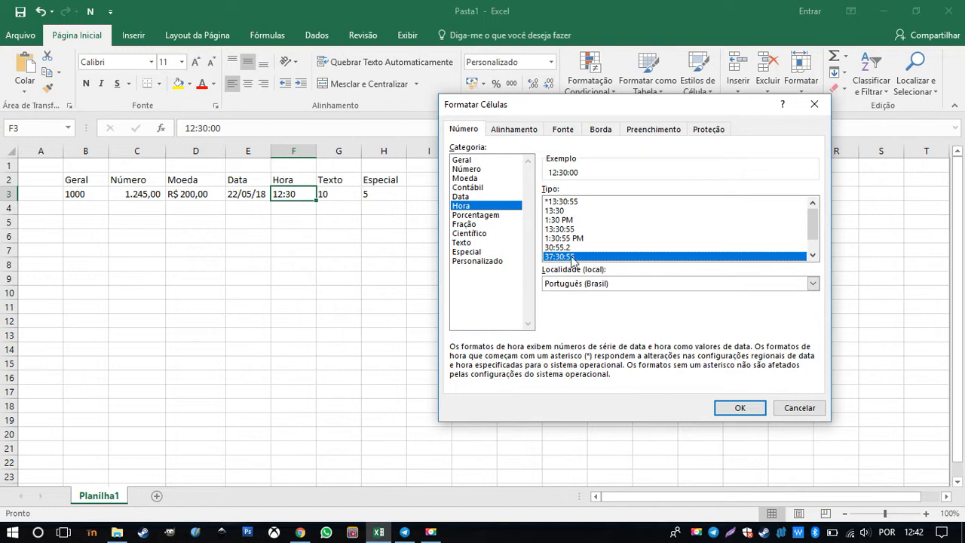
# Apply the 1:30 PM time type to F3
pyautogui.click(563, 212)
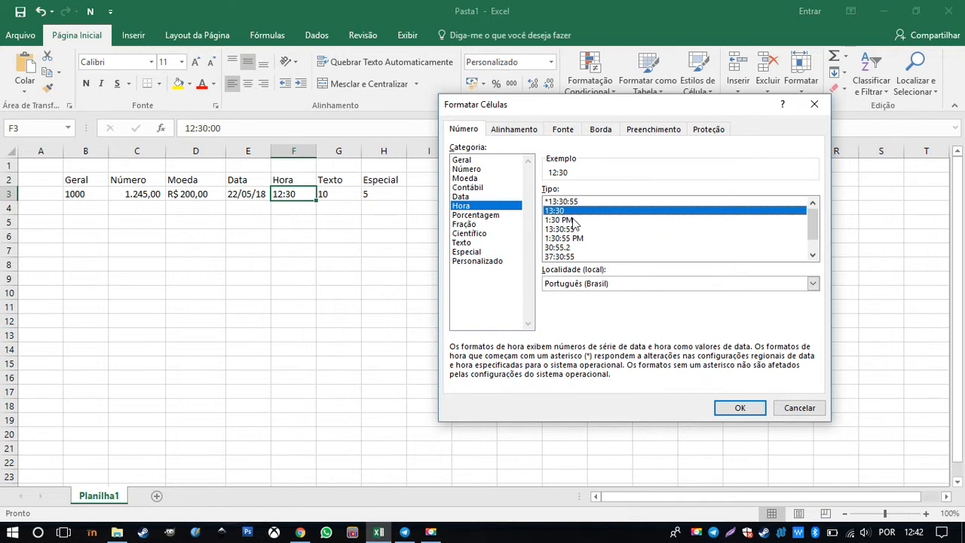
pyautogui.click(573, 220)
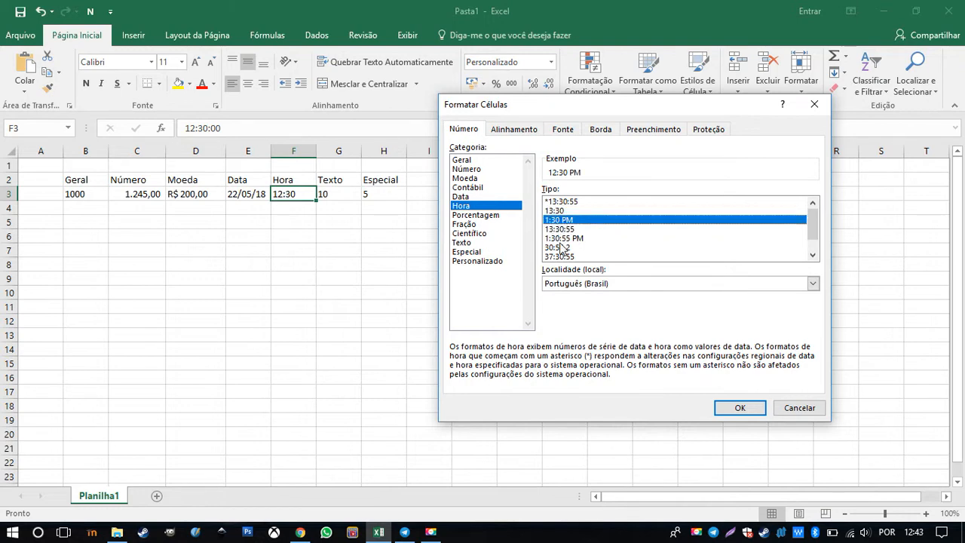
pyautogui.click(731, 411)
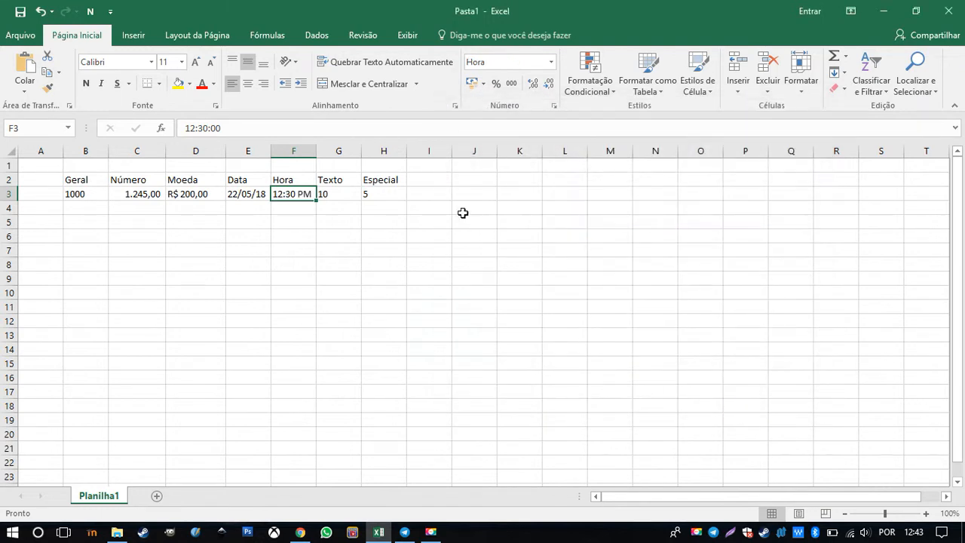
# Format the value in G3, under the Texto heading, with the Texto category
pyautogui.click(332, 193)
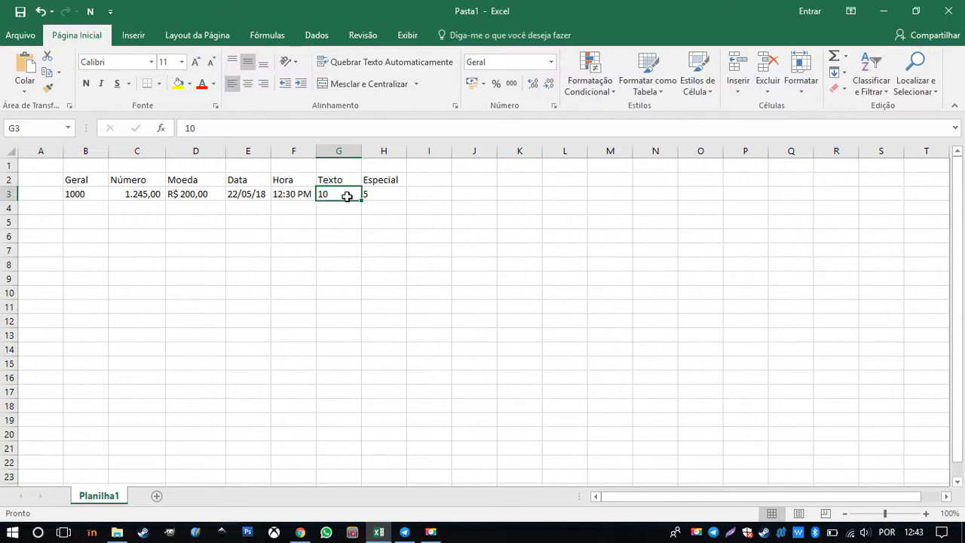
pyautogui.rightClick(348, 195)
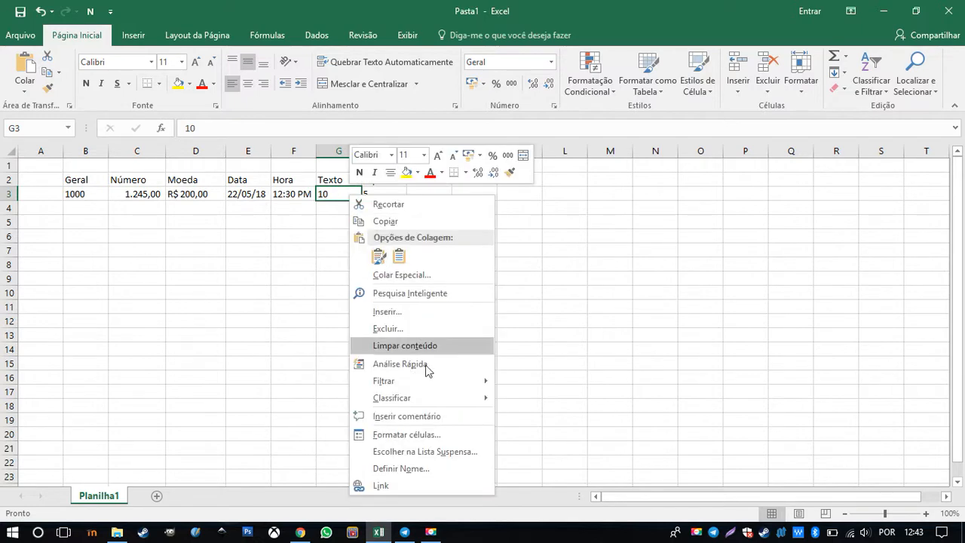
pyautogui.click(398, 435)
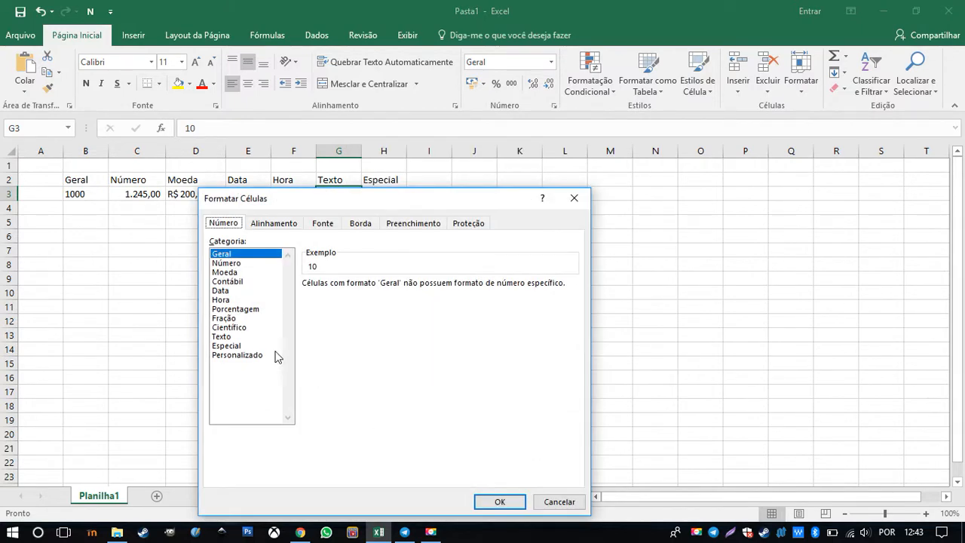
pyautogui.moveTo(387, 208); pyautogui.dragTo(438, 152)
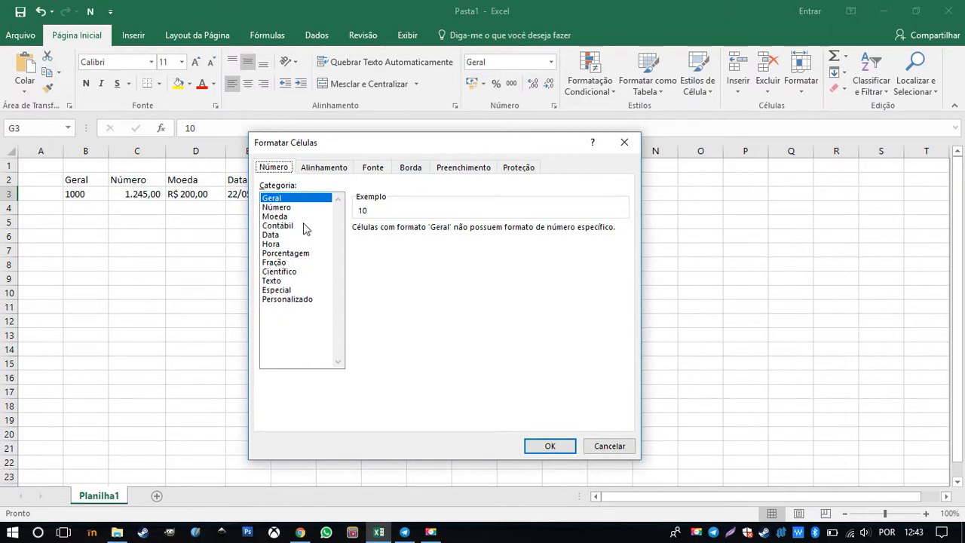
pyautogui.click(283, 271)
pyautogui.click(284, 279)
pyautogui.moveTo(448, 145); pyautogui.dragTo(685, 76)
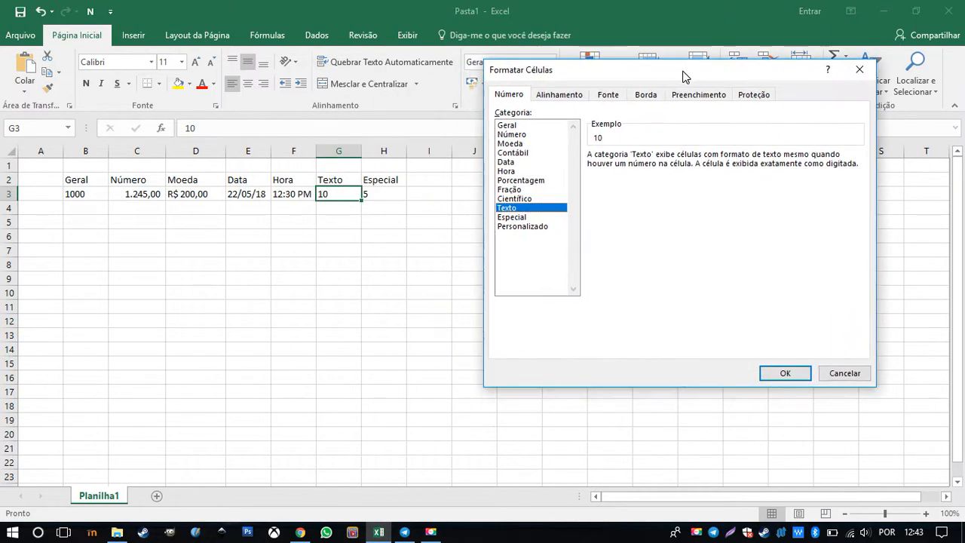
pyautogui.click(786, 375)
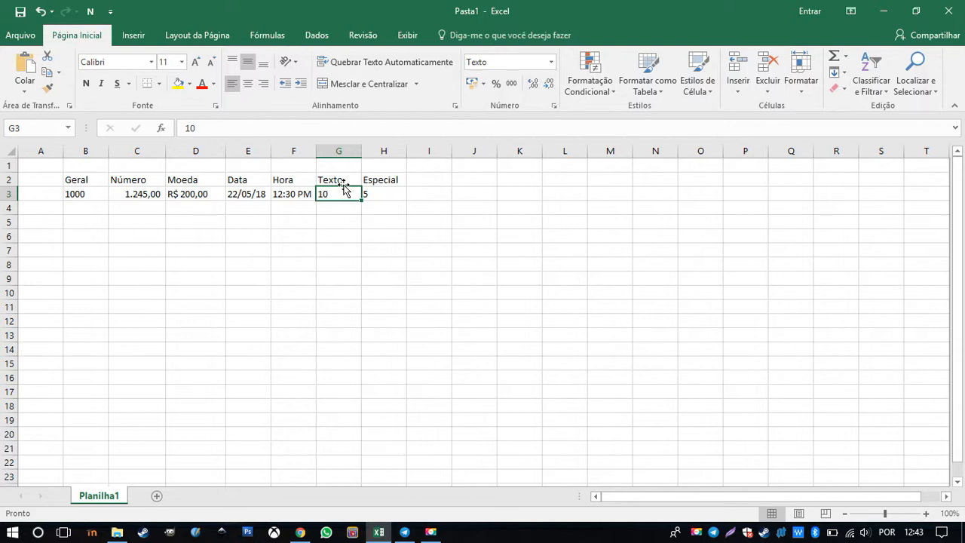
# Open cell formatting for H3 under the Especial heading, choose the Personalizado category, and move the dialog clear of the data
pyautogui.click(384, 196)
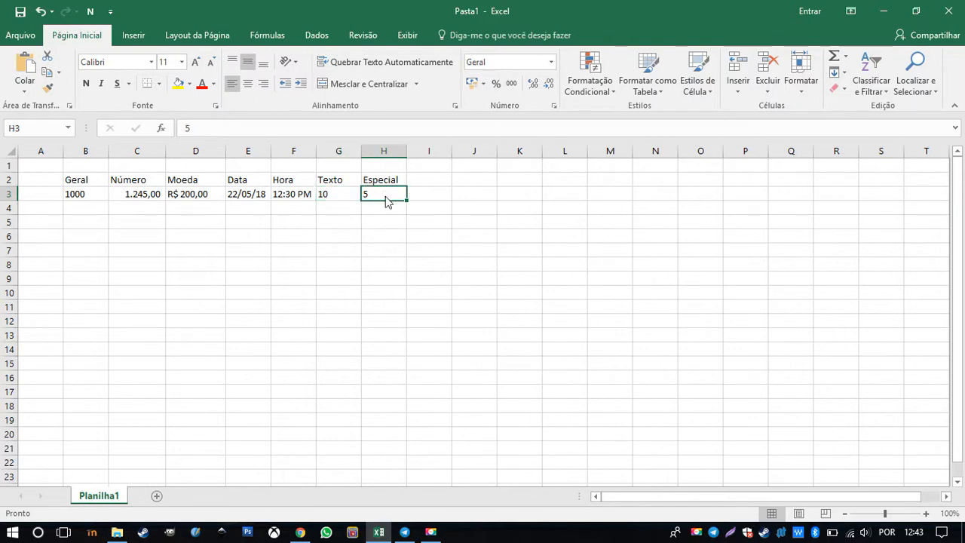
pyautogui.rightClick(385, 196)
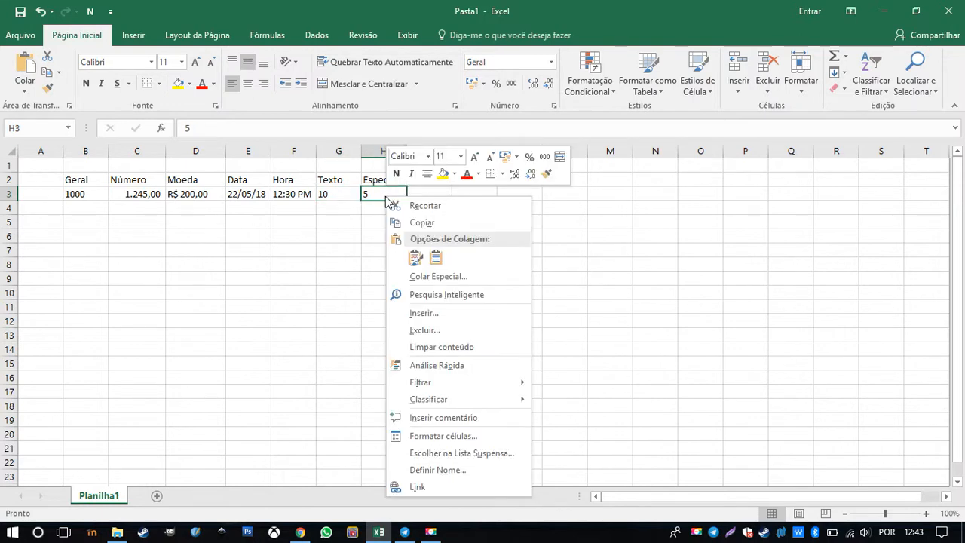
pyautogui.click(459, 439)
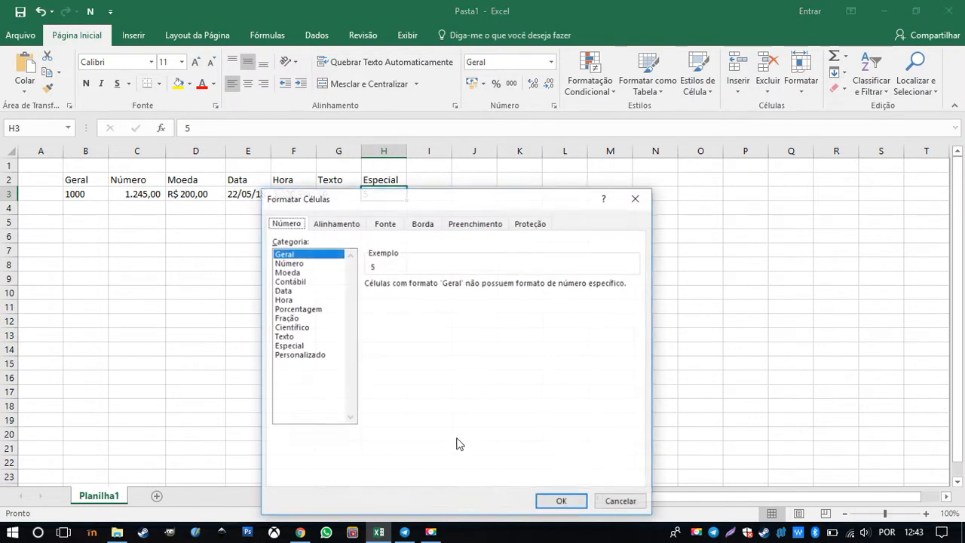
pyautogui.click(309, 356)
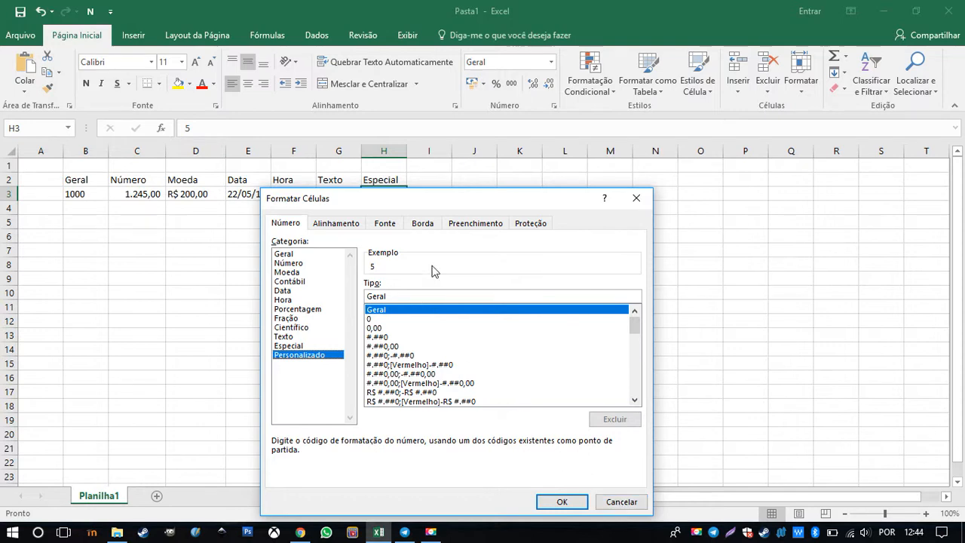
pyautogui.moveTo(400, 297); pyautogui.dragTo(343, 284)
pyautogui.click(392, 297)
pyautogui.moveTo(482, 201); pyautogui.dragTo(681, 137)
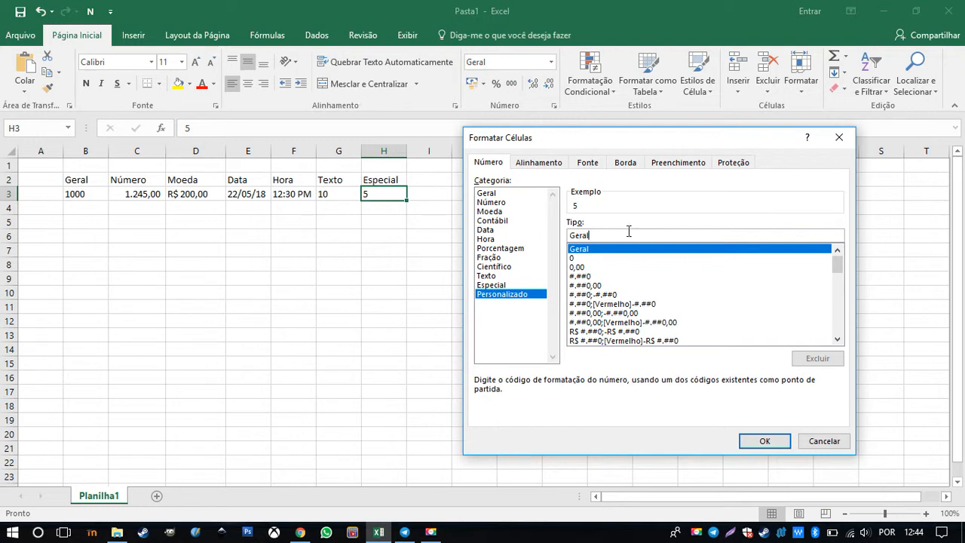
# Replace the Geral format code with the custom code 0000 and apply it to H3
pyautogui.moveTo(592, 235); pyautogui.dragTo(525, 234)
pyautogui.press('BackSpace')
pyautogui.write('0000')
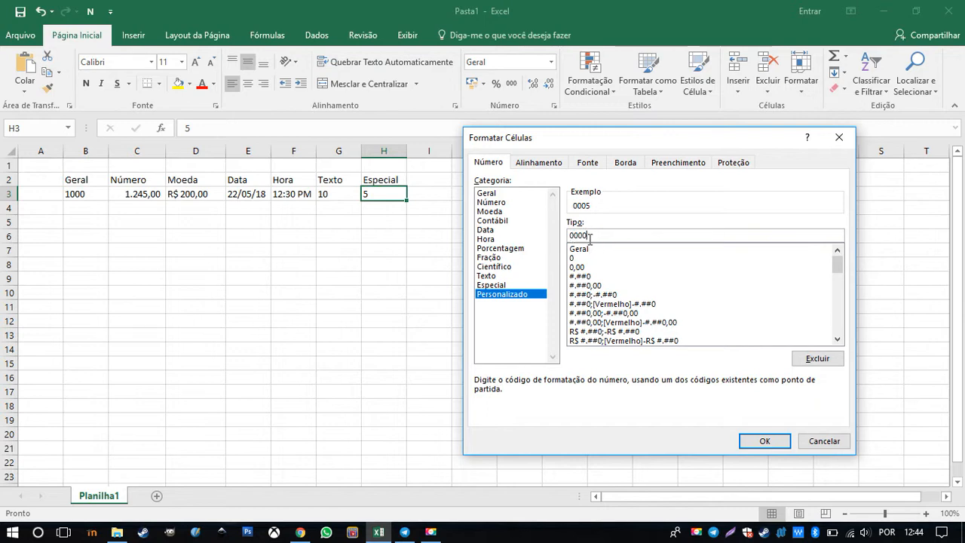
pyautogui.click(763, 438)
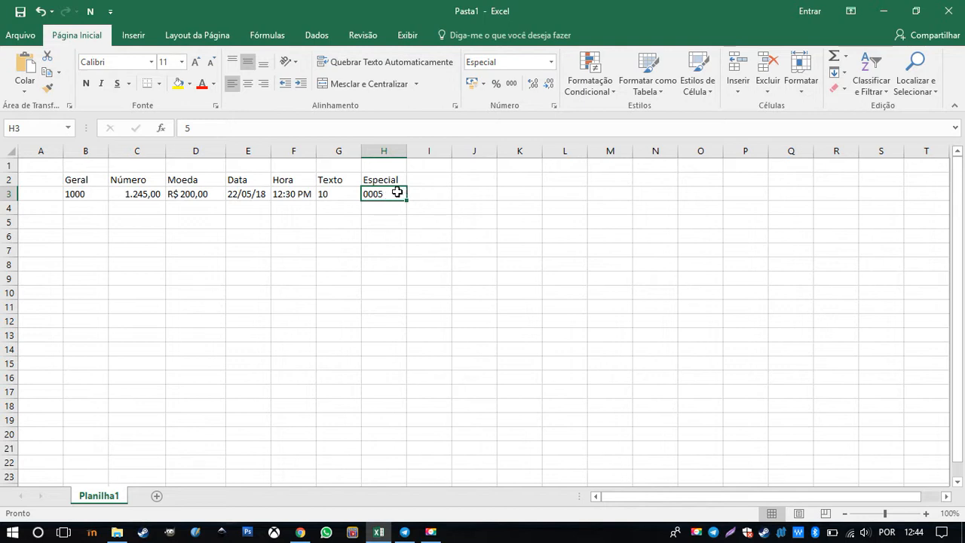
# Change the value in H3 to 50 to test the four-digit custom format
pyautogui.doubleClick(188, 128)
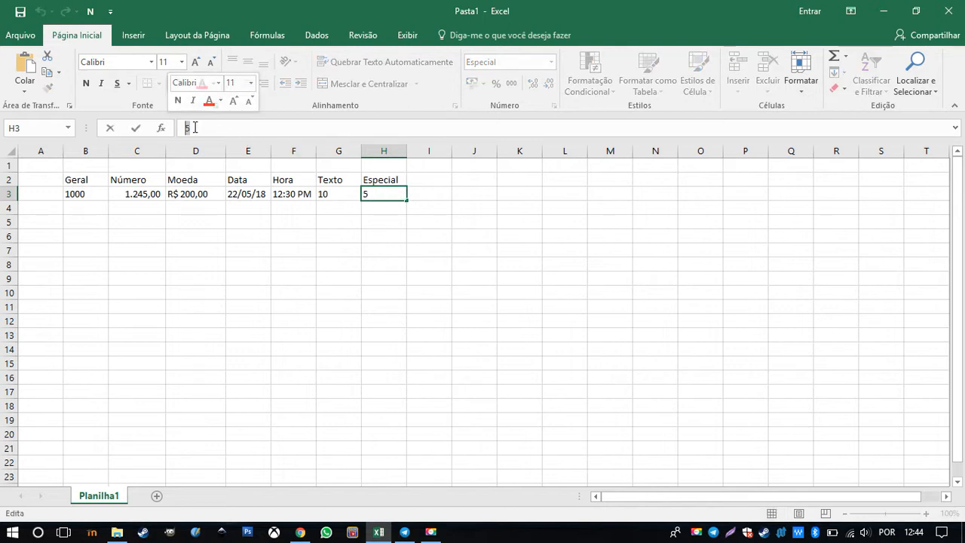
pyautogui.write('50')
pyautogui.press('Return')
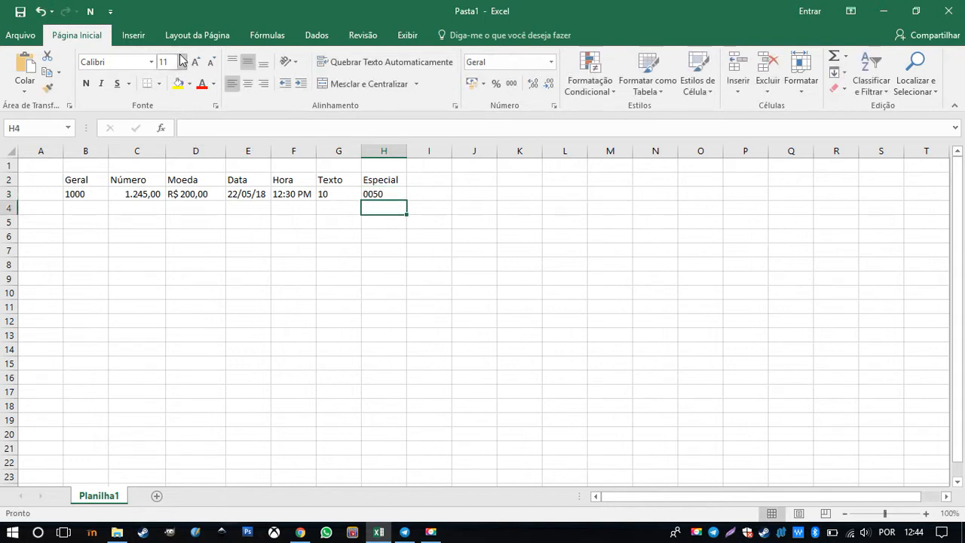
pyautogui.click(189, 128)
pyautogui.write('100')
pyautogui.press('Return')
pyautogui.press('Up')
pyautogui.press('Up')
pyautogui.press('Down')
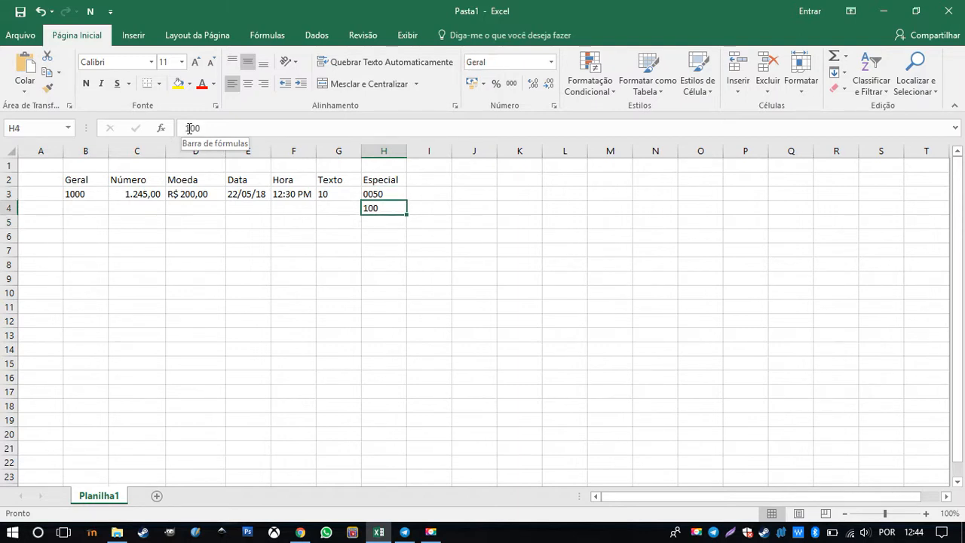
# Enter 100 in H3 to test the custom format with a three-digit number
pyautogui.press('Up')
pyautogui.write('100')
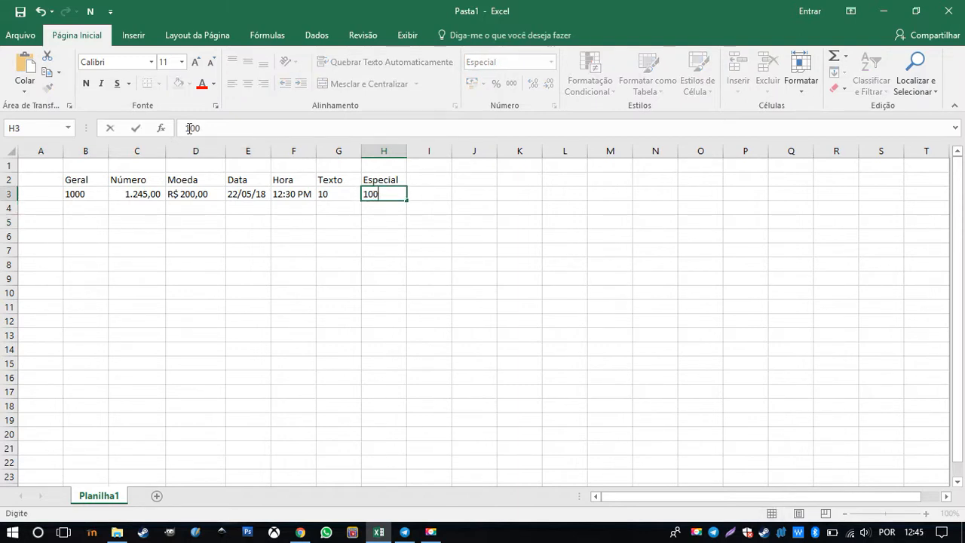
pyautogui.press('Return')
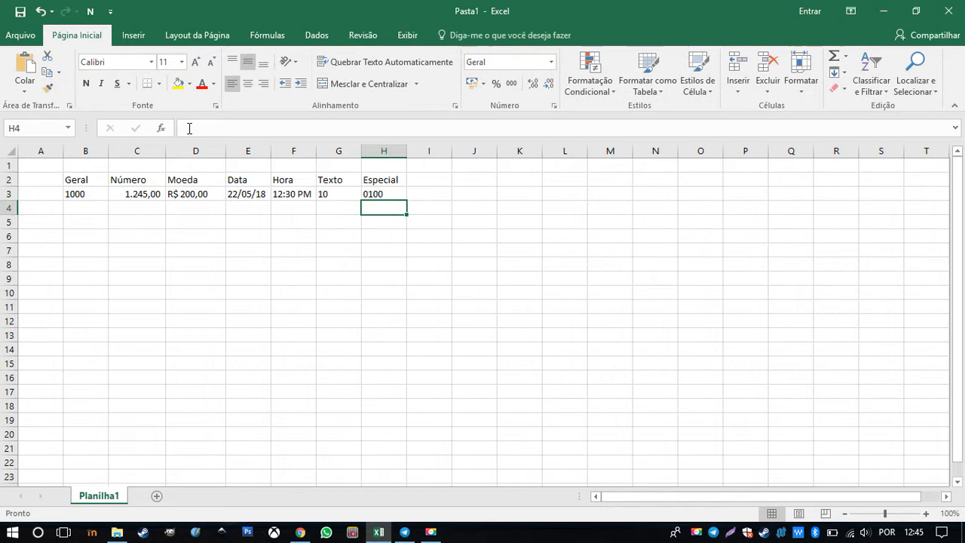
# Compare the stored value with the formatted display in H3, C3 and D3
pyautogui.click(392, 193)
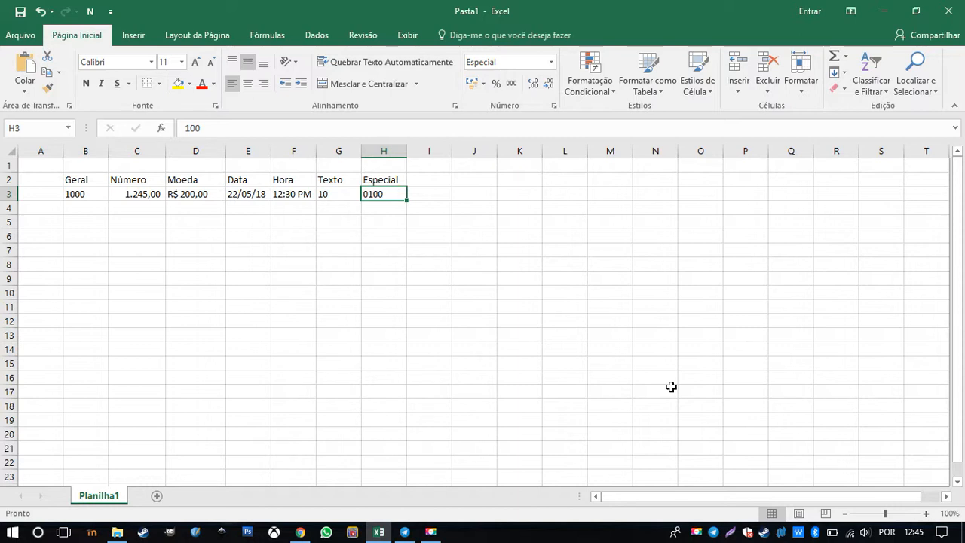
pyautogui.click(146, 193)
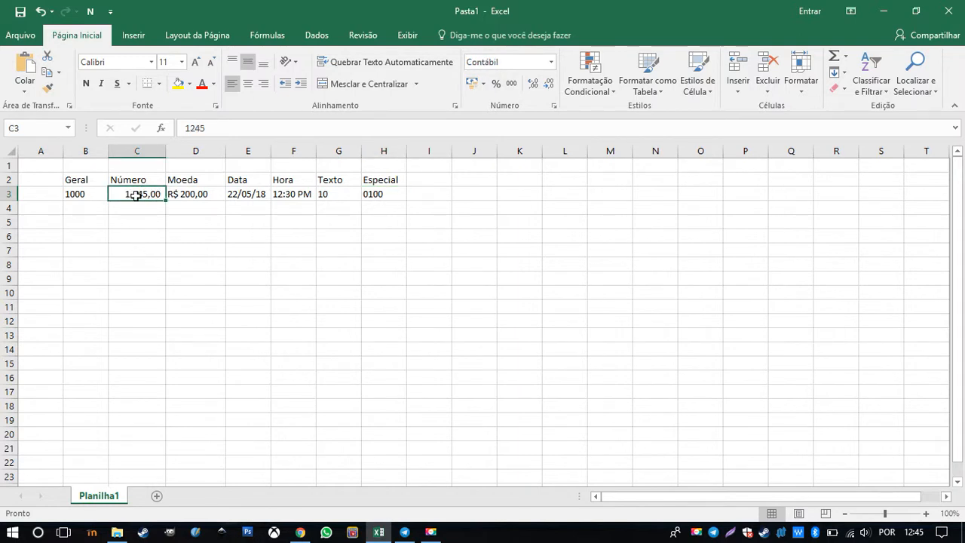
pyautogui.click(193, 195)
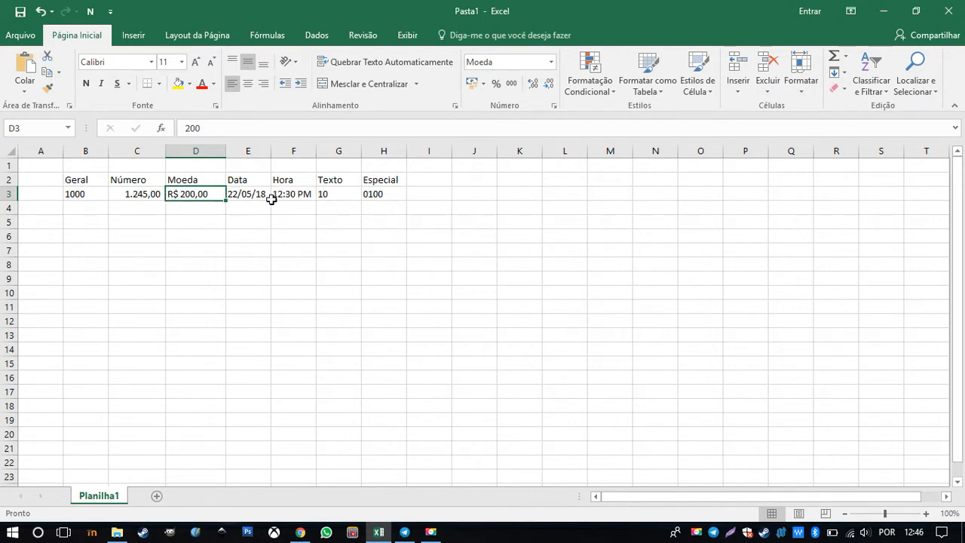
# Set the value in H3 under the Especial heading to 1 and reselect the cell
pyautogui.click(390, 194)
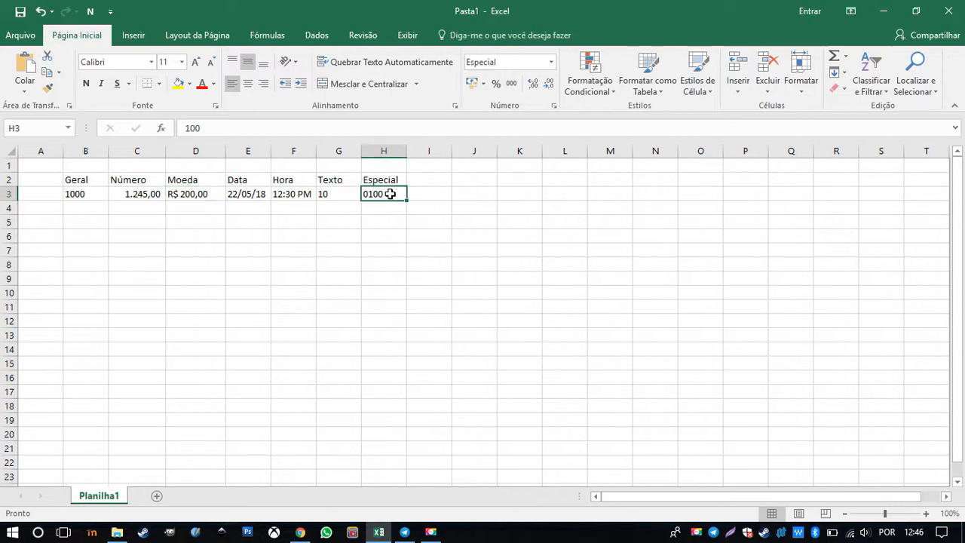
pyautogui.write('1')
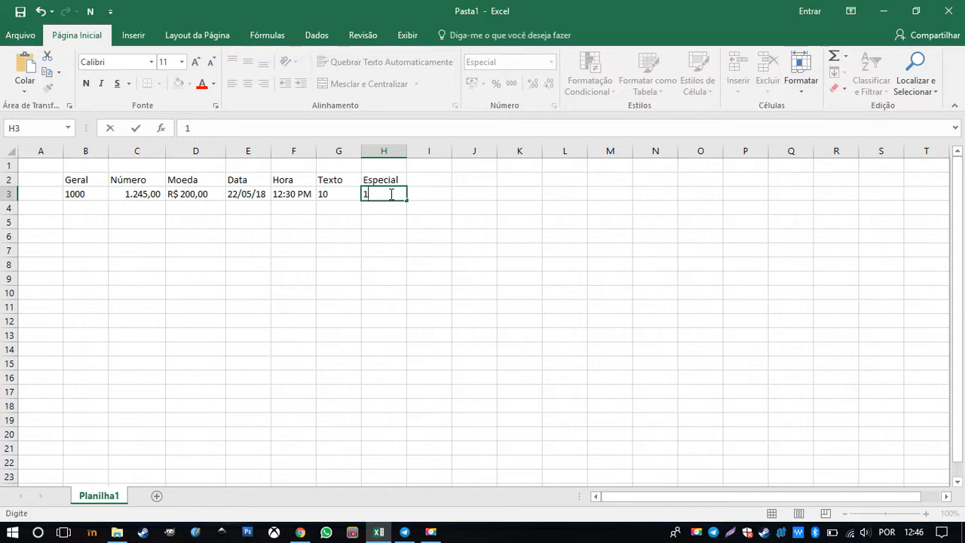
pyautogui.press('Return')
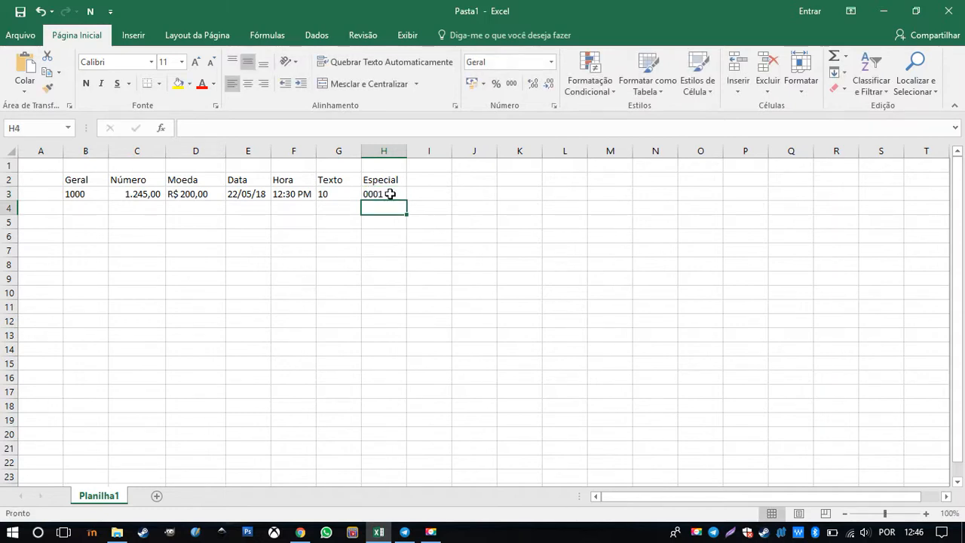
pyautogui.moveTo(389, 194)
pyautogui.mouseDown()
pyautogui.moveTo(394, 226)
pyautogui.moveTo(393, 193)
pyautogui.mouseUp()
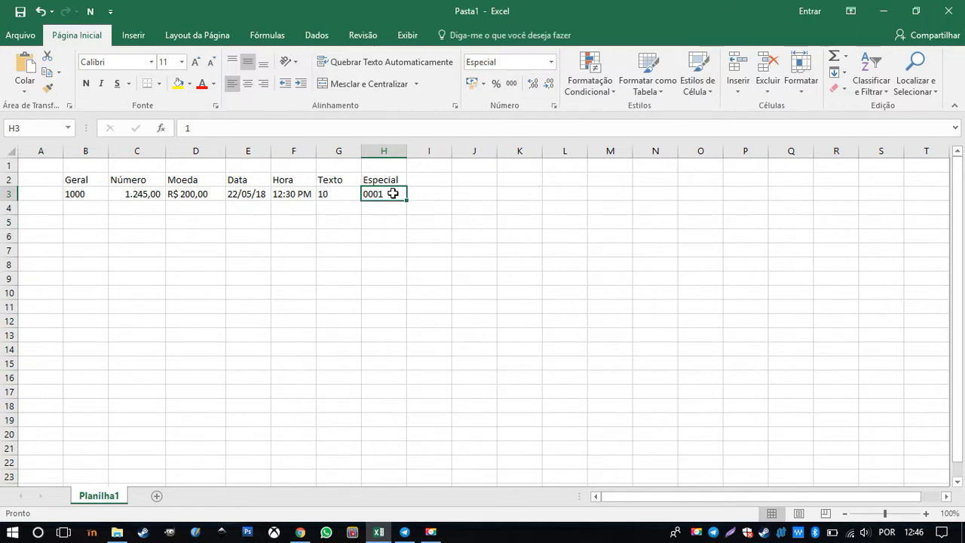